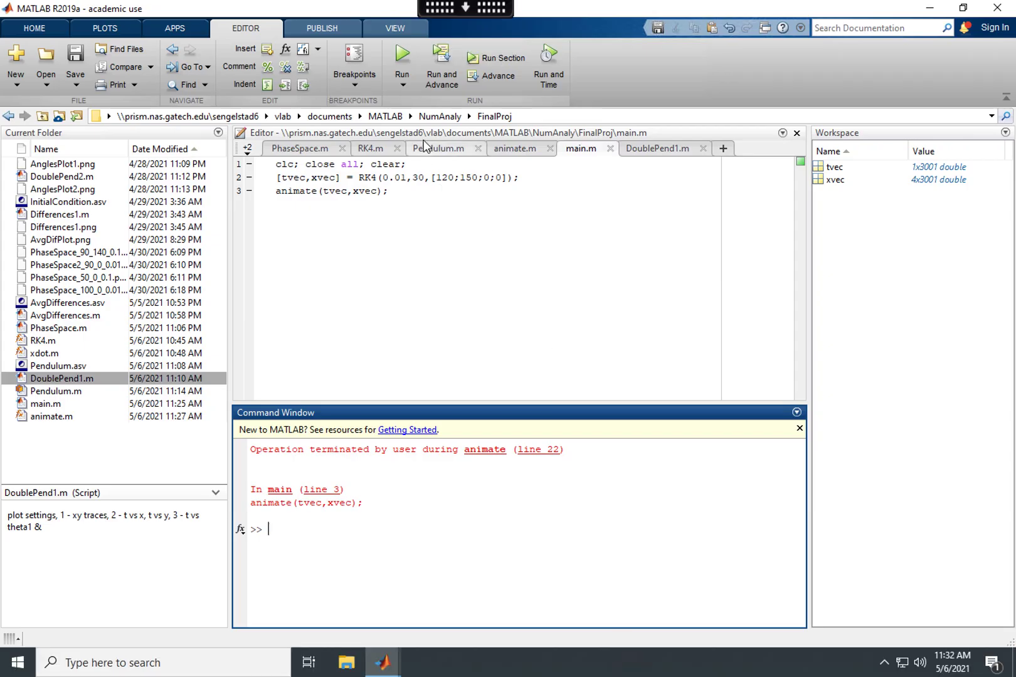
# Step: Review the RK4 call on line 2 of main.m, checking the initial angle 150
pyautogui.click(400, 54)
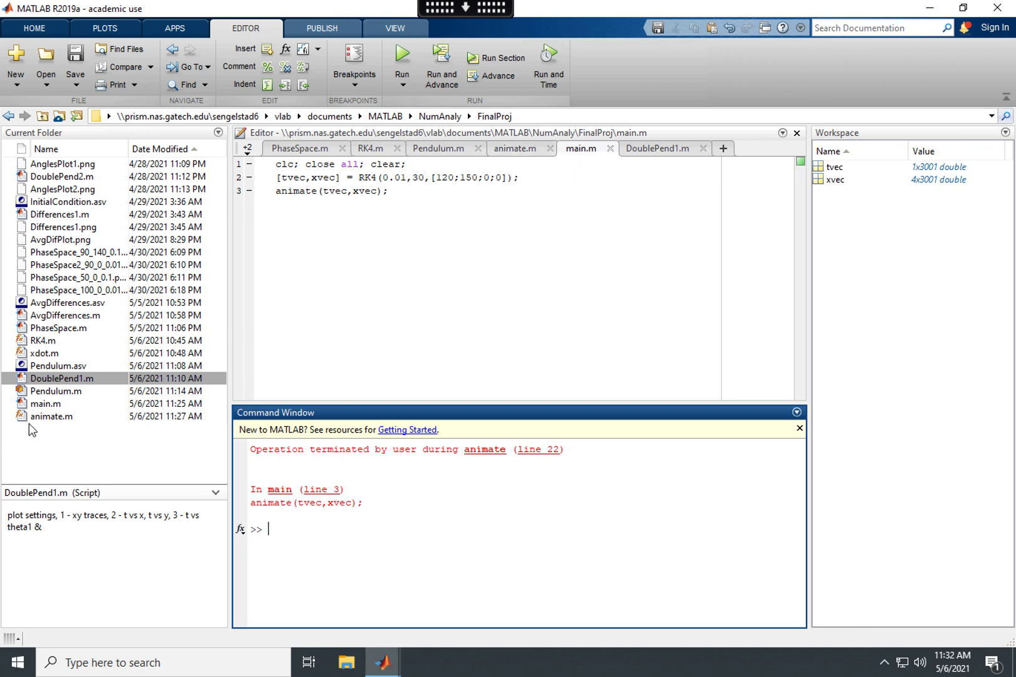
pyautogui.click(444, 181)
pyautogui.click(475, 181)
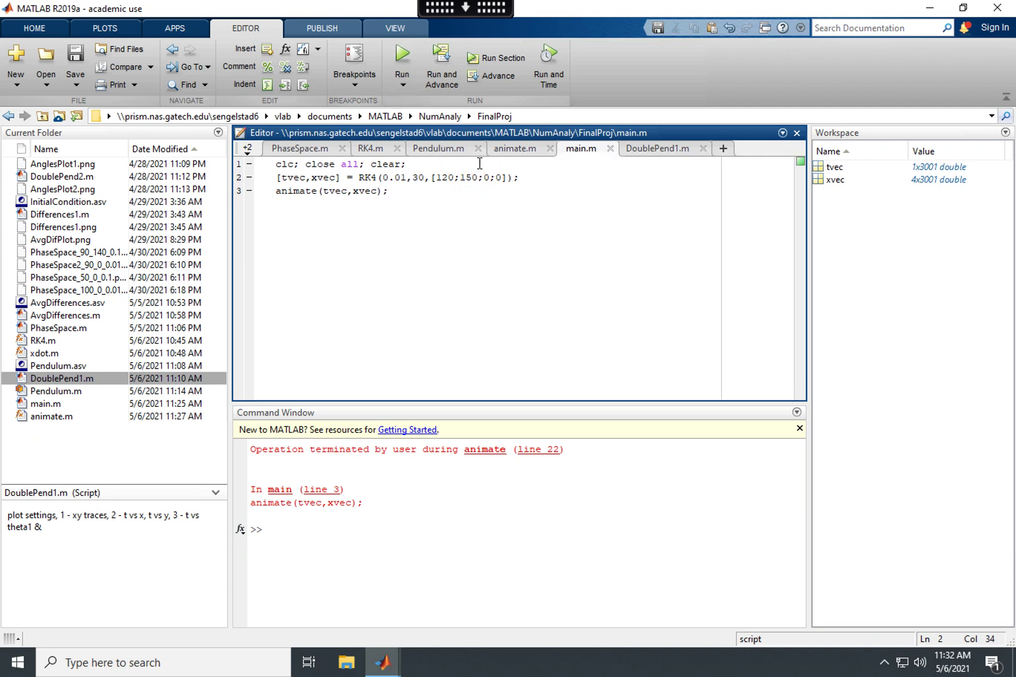
# Step: Run main.m to animate the double pendulum in Figure 1
pyautogui.click(401, 56)
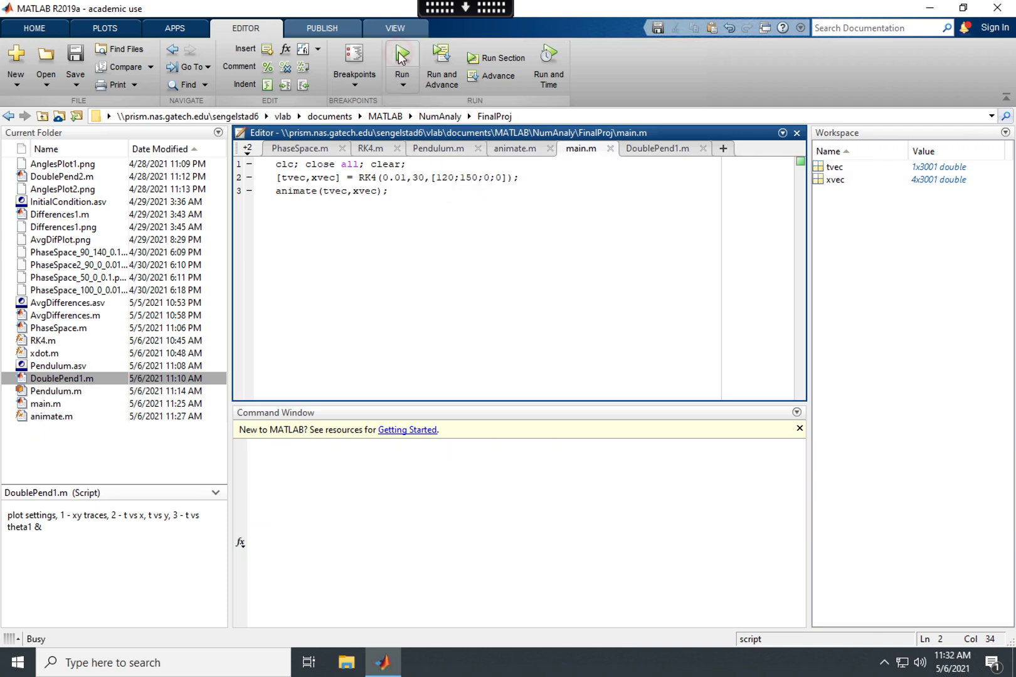